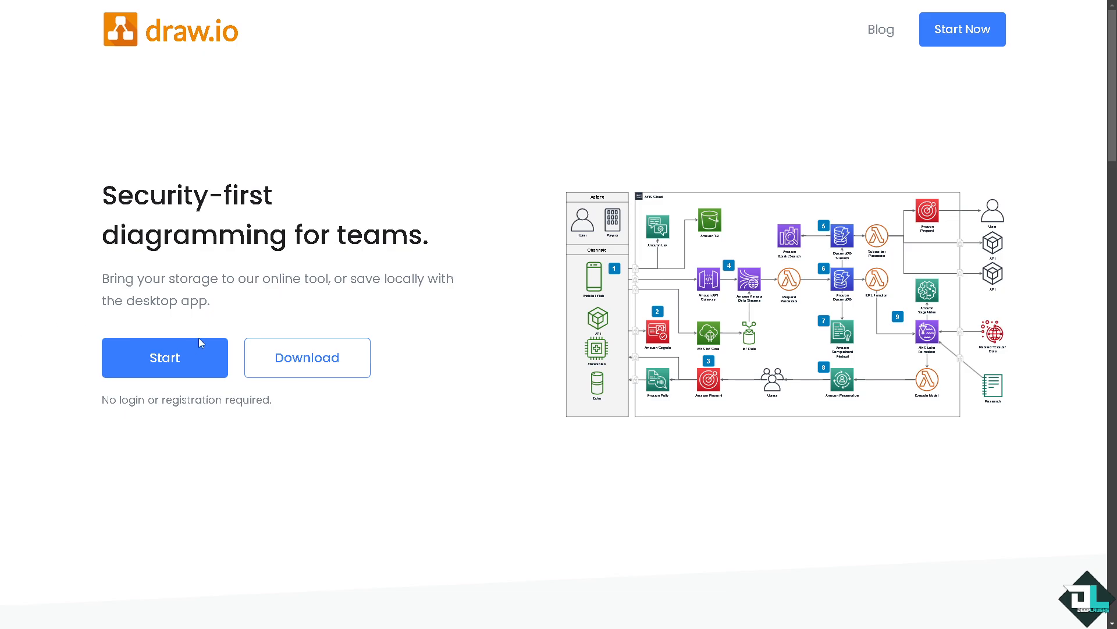
Open the online diagram editor and rename the diagram file to "How to Add Colors in draw.io".
{"action": "left_click", "coordinate": [183, 357]}
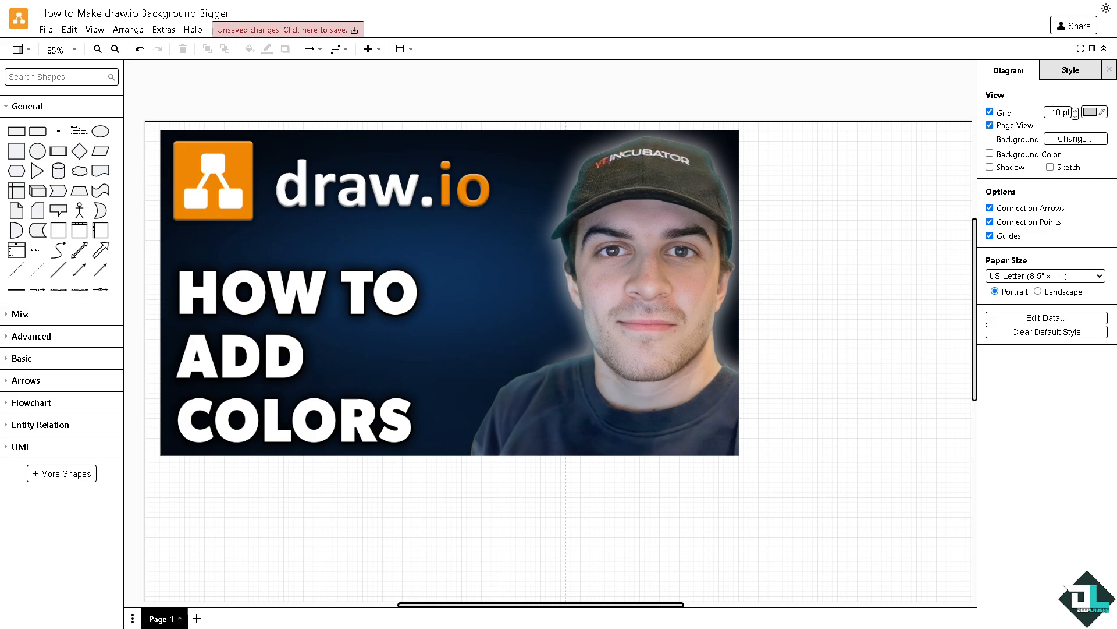
{"action": "left_click", "coordinate": [115, 14]}
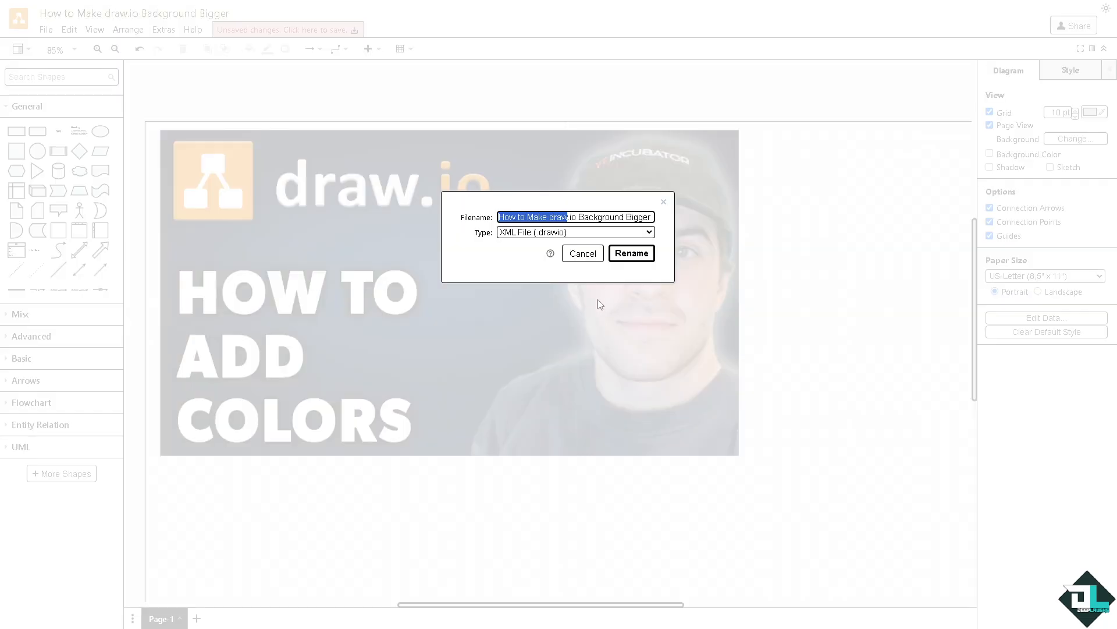
{"action": "type", "text": "How to Add Colors in draw.io"}
{"action": "key", "text": "ctrl+a"}
{"action": "type", "text": "How to Add Colors in draw.io"}
{"action": "left_click", "coordinate": [624, 259]}
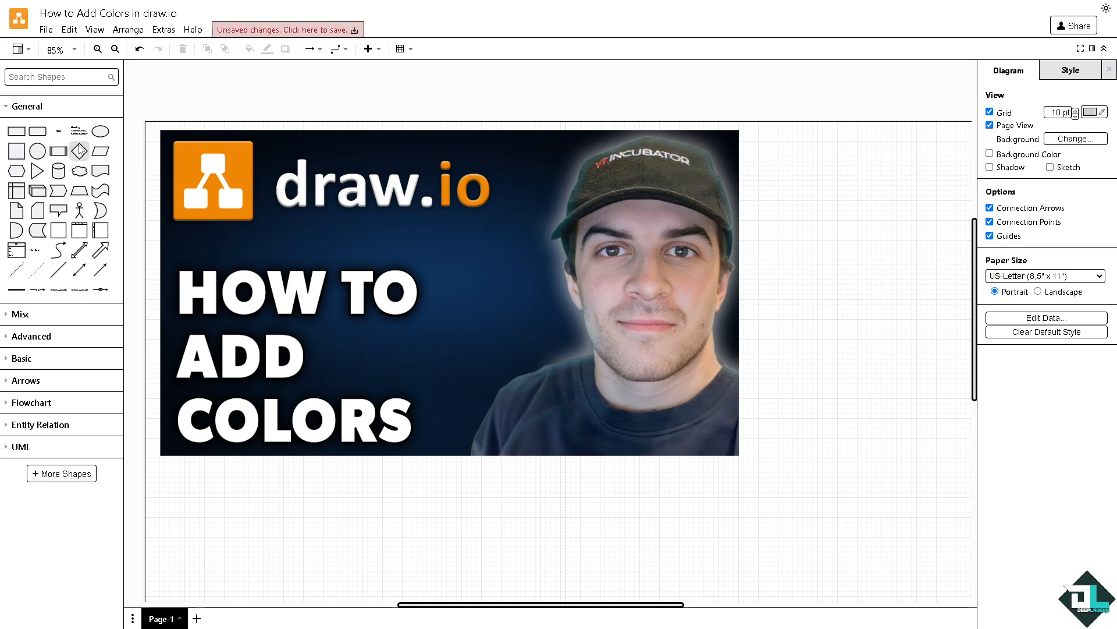
Add a wide ellipse directly beneath the image and place a diagonal block arrow beside the ellipse's right end.
{"action": "left_click", "coordinate": [20, 192]}
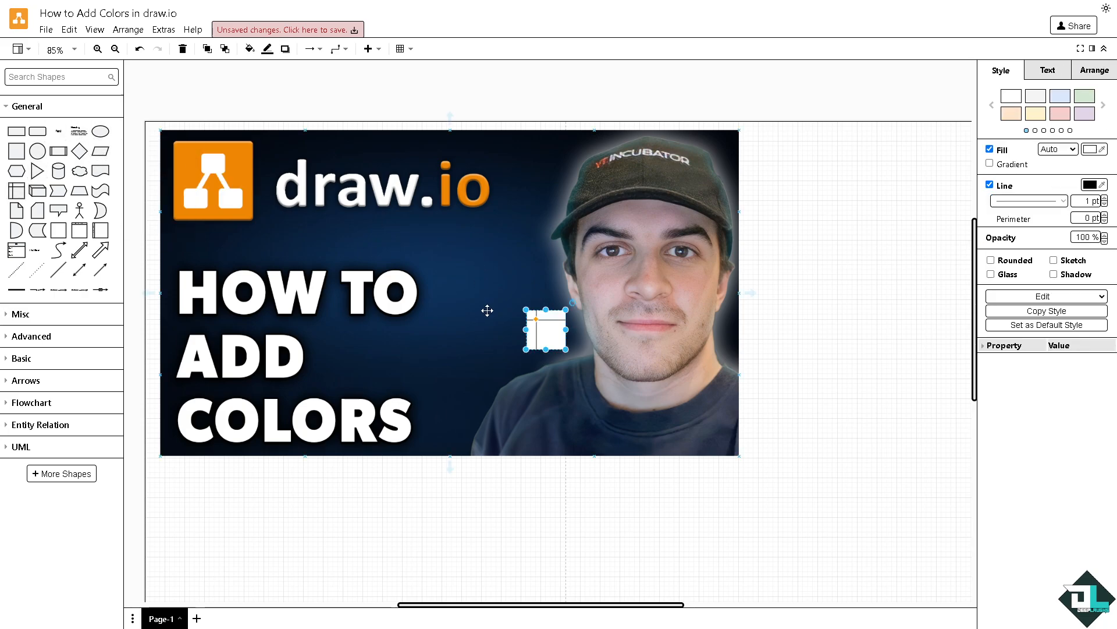
{"action": "key", "text": "Delete"}
{"action": "left_click_drag", "start_coordinate": [100, 131], "coordinate": [198, 513]}
{"action": "left_click_drag", "start_coordinate": [257, 547], "coordinate": [499, 556]}
{"action": "left_click_drag", "start_coordinate": [382, 524], "coordinate": [347, 483]}
{"action": "left_click_drag", "start_coordinate": [100, 250], "coordinate": [486, 478]}
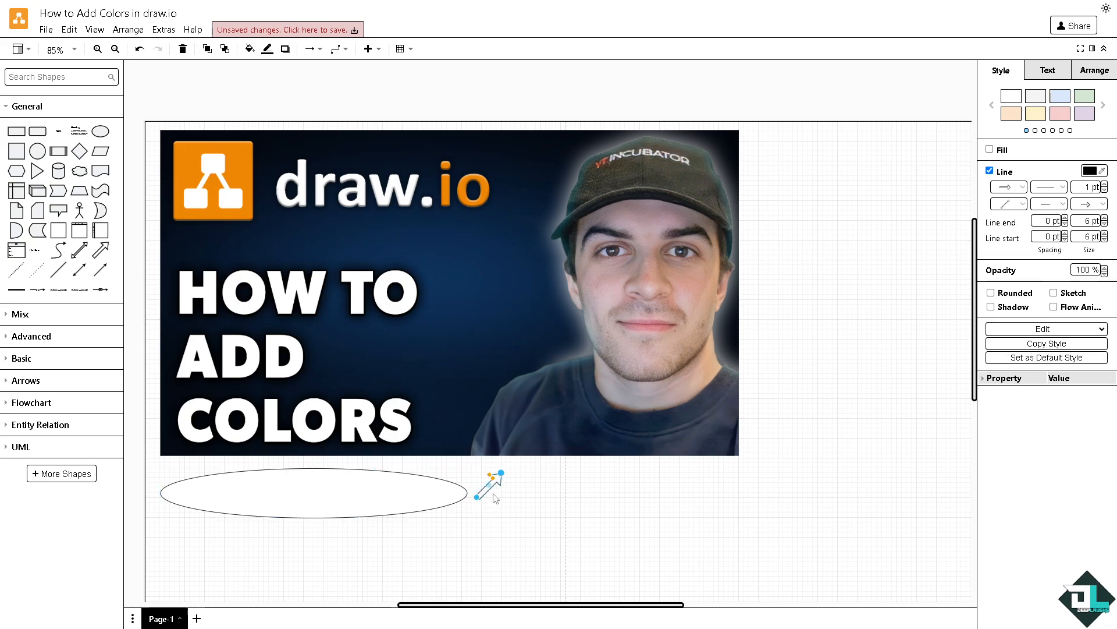
Add an Actor shape and enlarge it to about 380 by 670 pt in the empty area right of the image.
{"action": "mouse_move", "coordinate": [88, 214]}
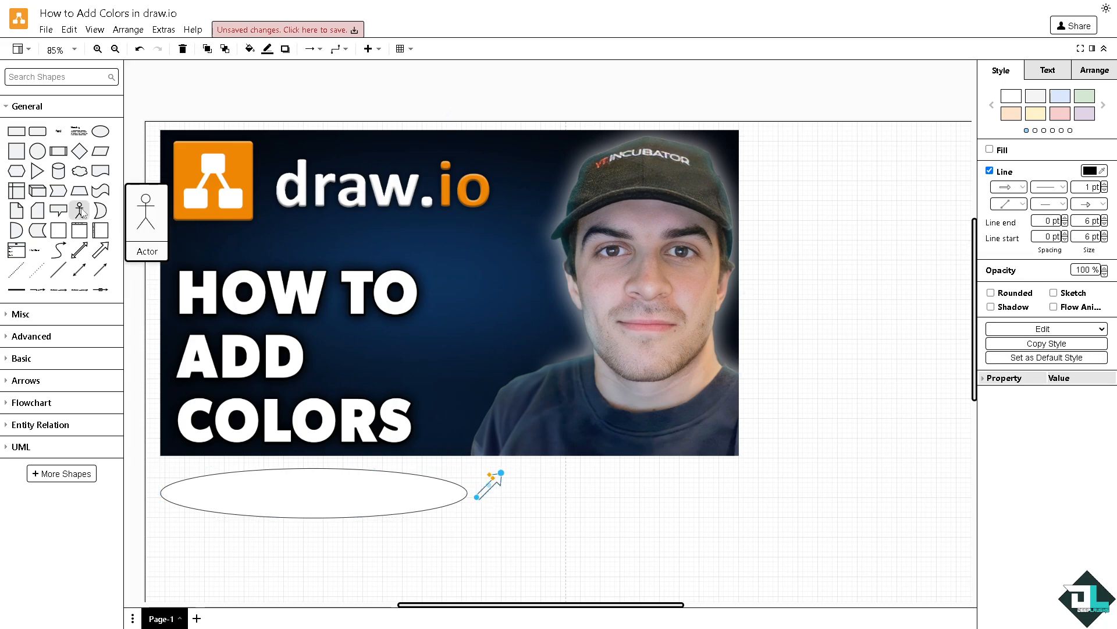
{"action": "left_click_drag", "start_coordinate": [82, 212], "coordinate": [585, 518]}
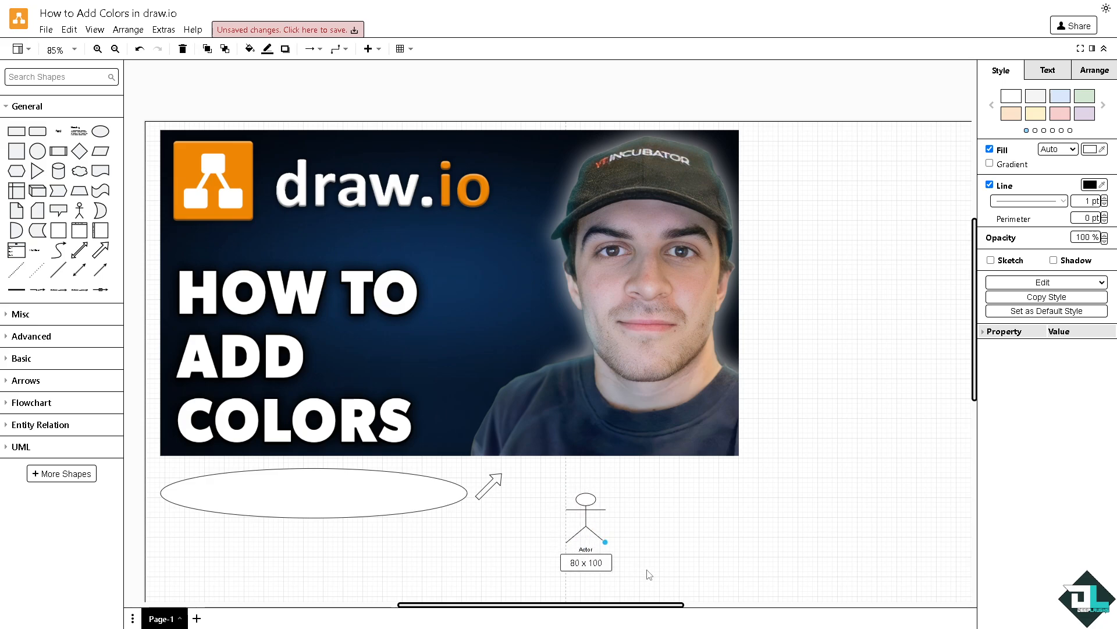
{"action": "left_click_drag", "start_coordinate": [649, 575], "coordinate": [951, 472]}
{"action": "left_click", "coordinate": [272, 490]}
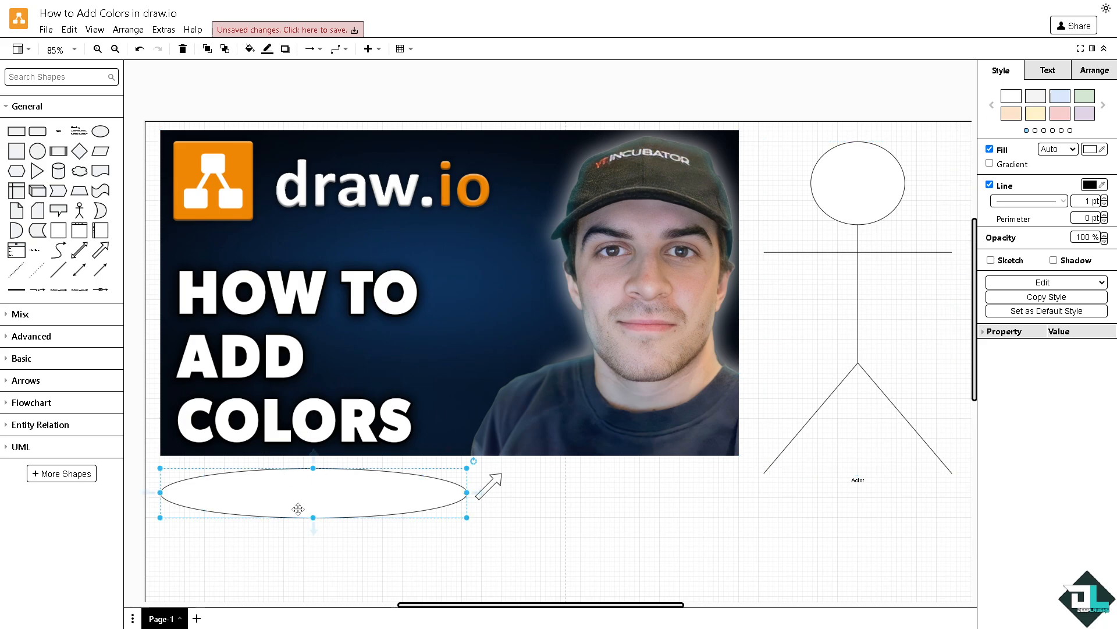
{"action": "left_click", "coordinate": [575, 483]}
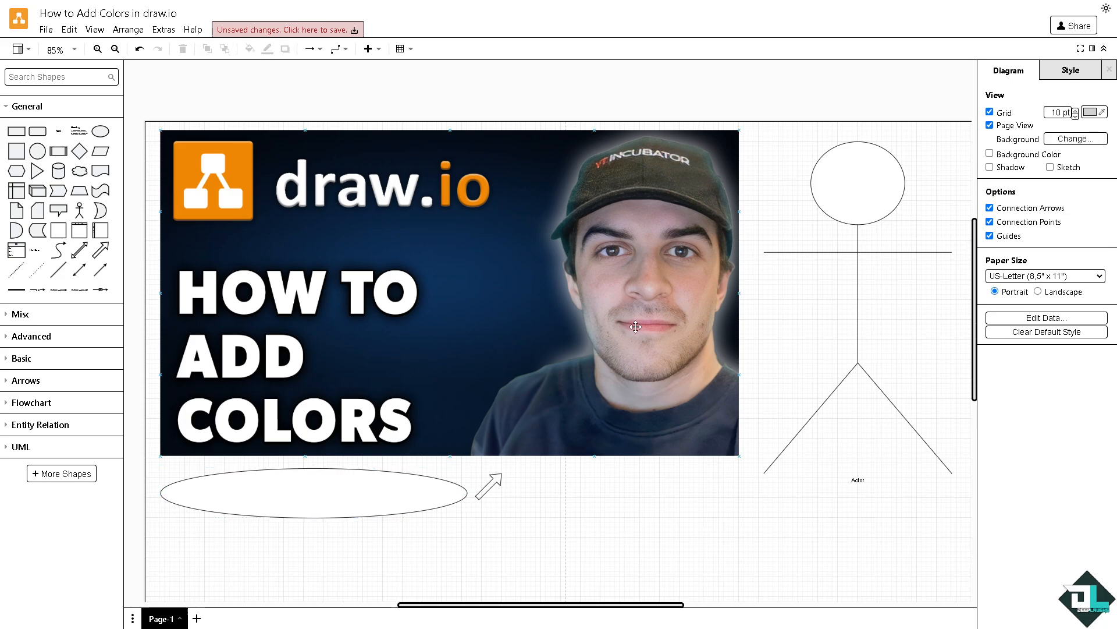
{"action": "left_click", "coordinate": [634, 327]}
Apply the amber-orange preset color style to the Actor shape's fill and lines.
{"action": "left_click", "coordinate": [848, 162]}
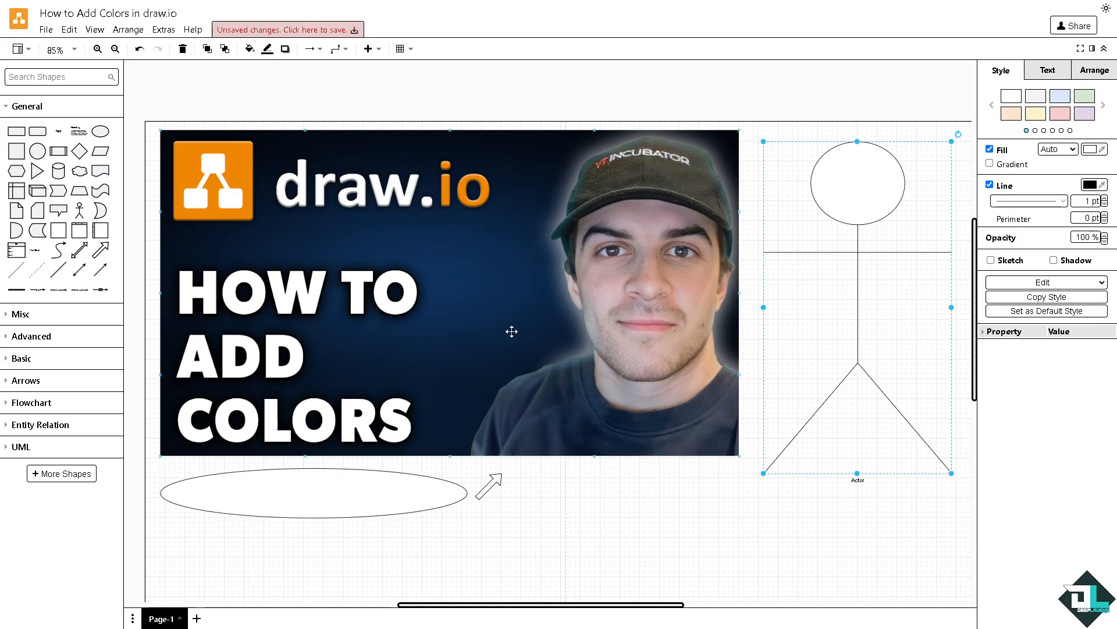
{"action": "left_click", "coordinate": [1045, 70]}
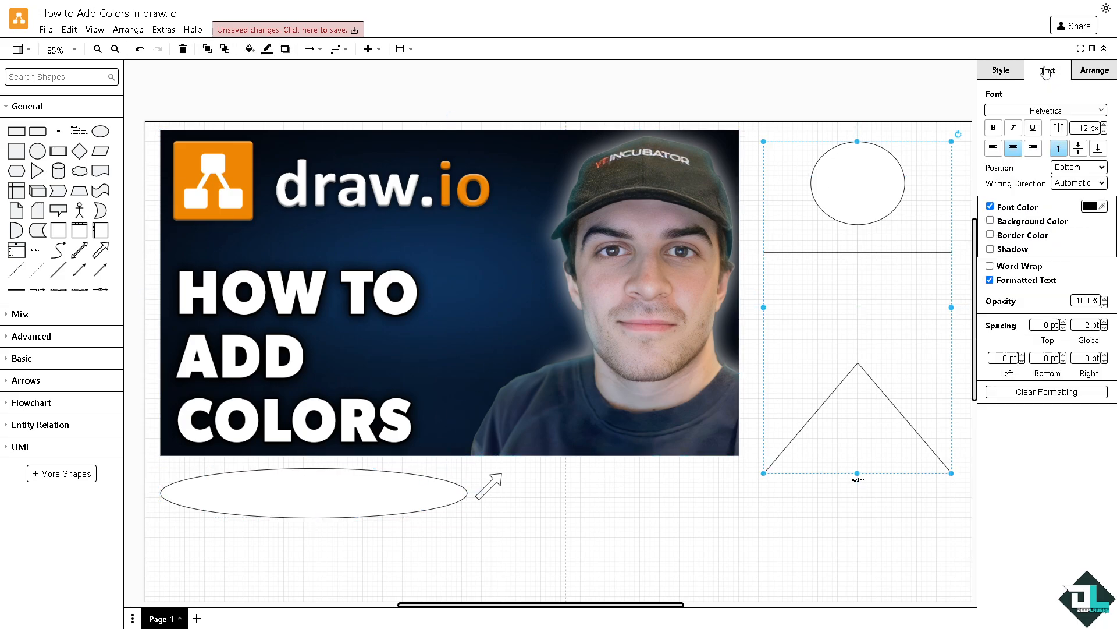
{"action": "left_click", "coordinate": [1094, 70]}
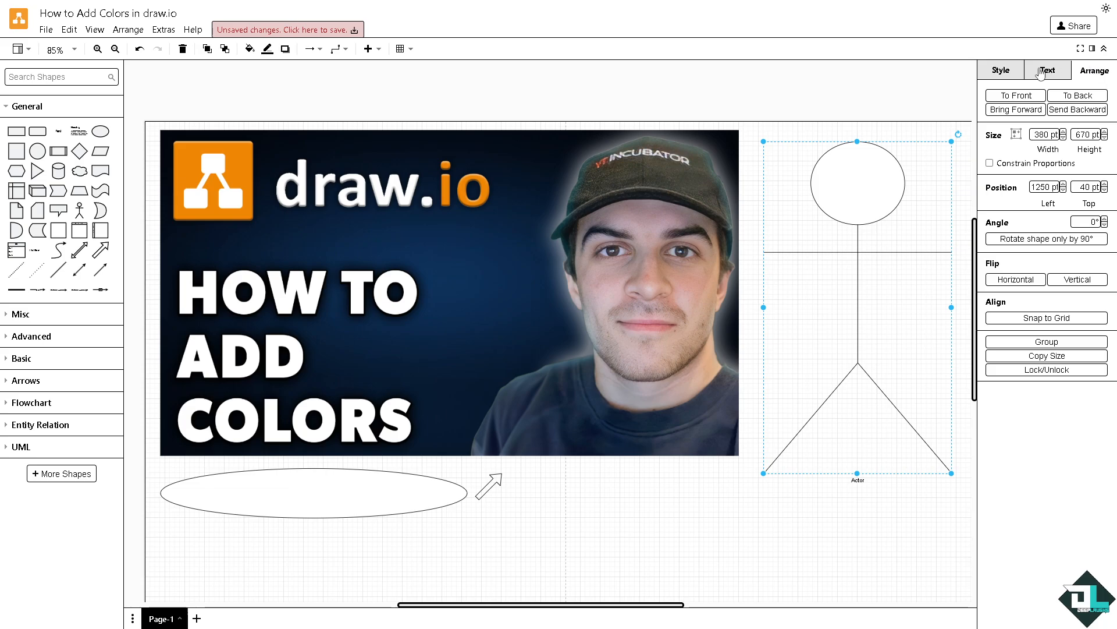
{"action": "left_click", "coordinate": [997, 75]}
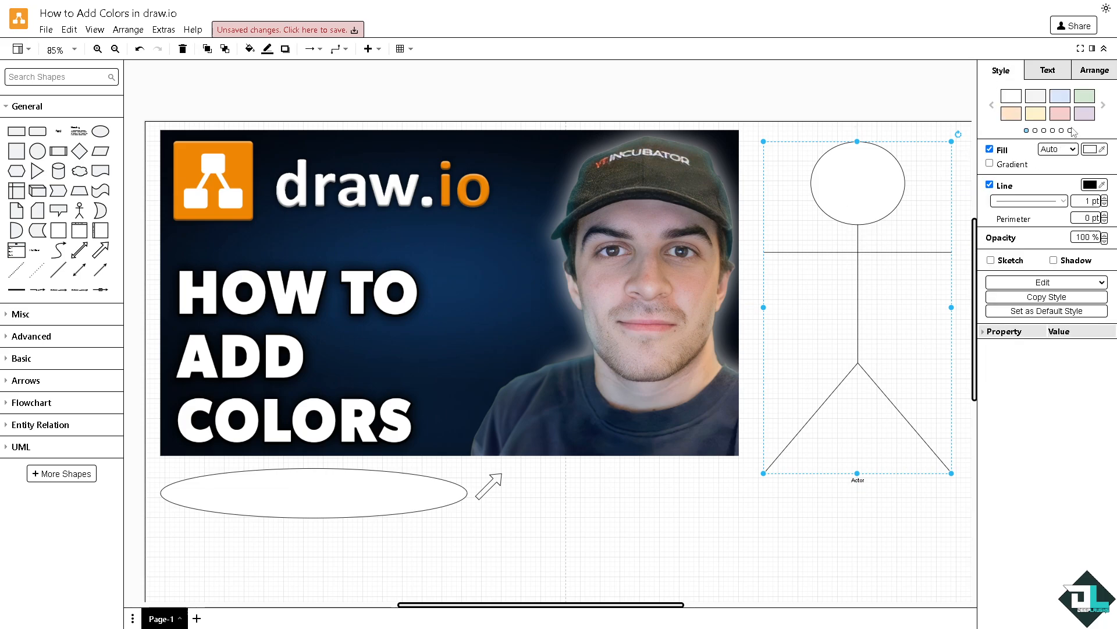
{"action": "left_click", "coordinate": [1104, 106]}
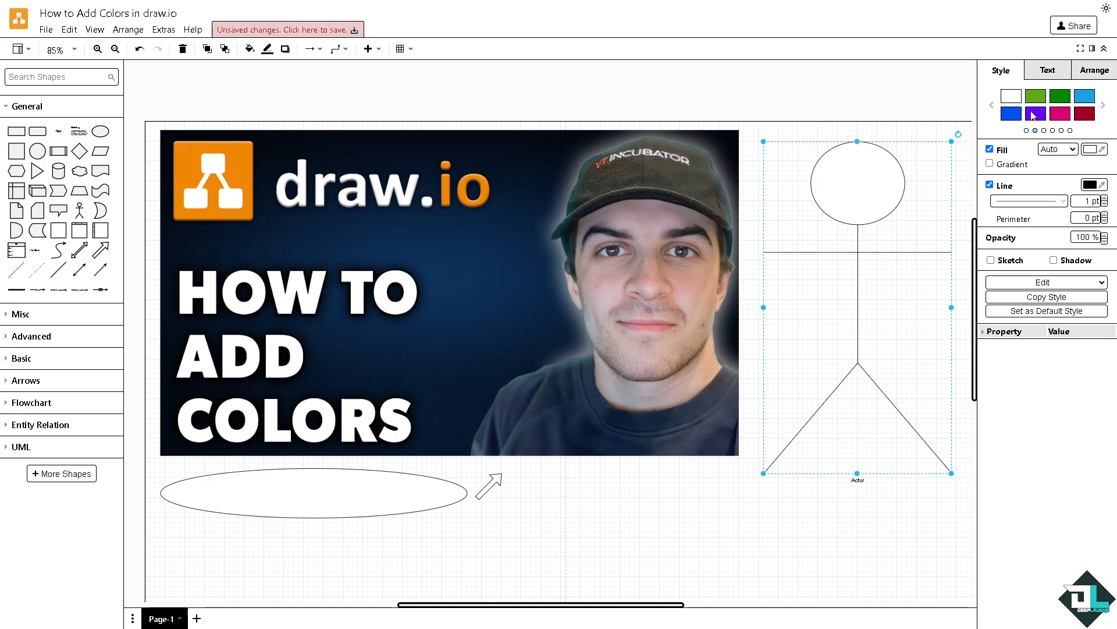
{"action": "left_click", "coordinate": [1104, 106]}
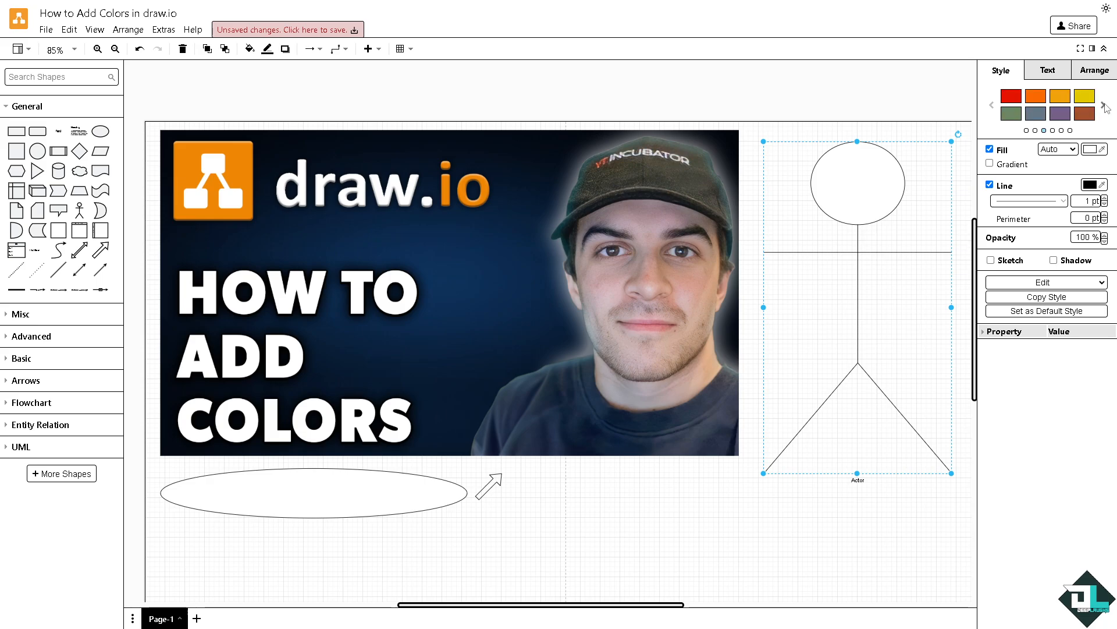
{"action": "left_click", "coordinate": [1064, 100]}
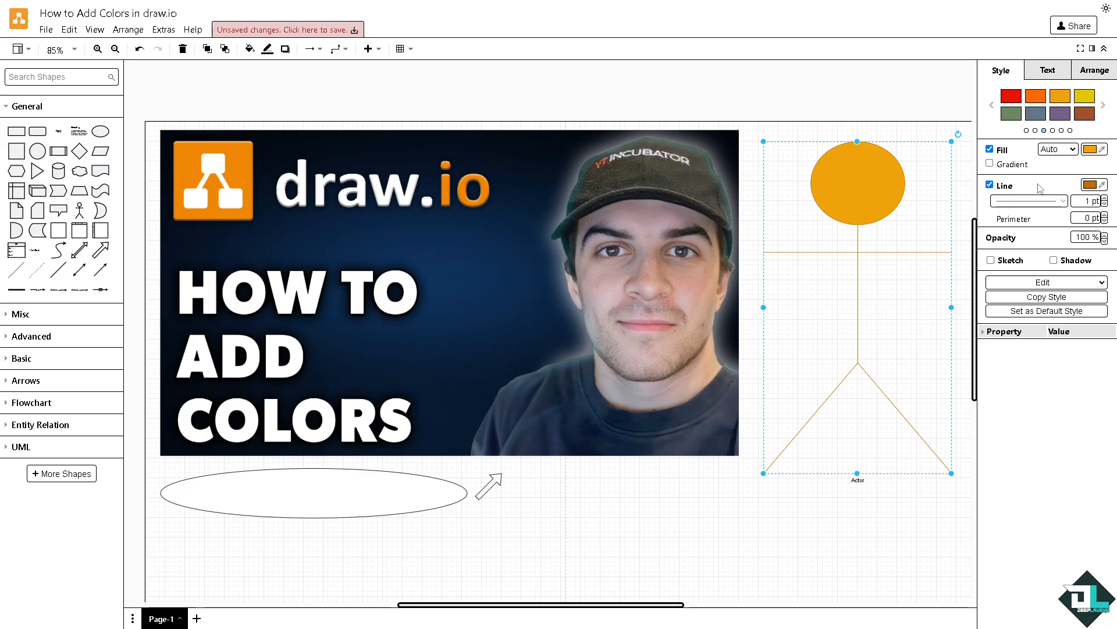
Try a dotted and then a dashed line pattern on the Actor shape.
{"action": "left_click", "coordinate": [1060, 204]}
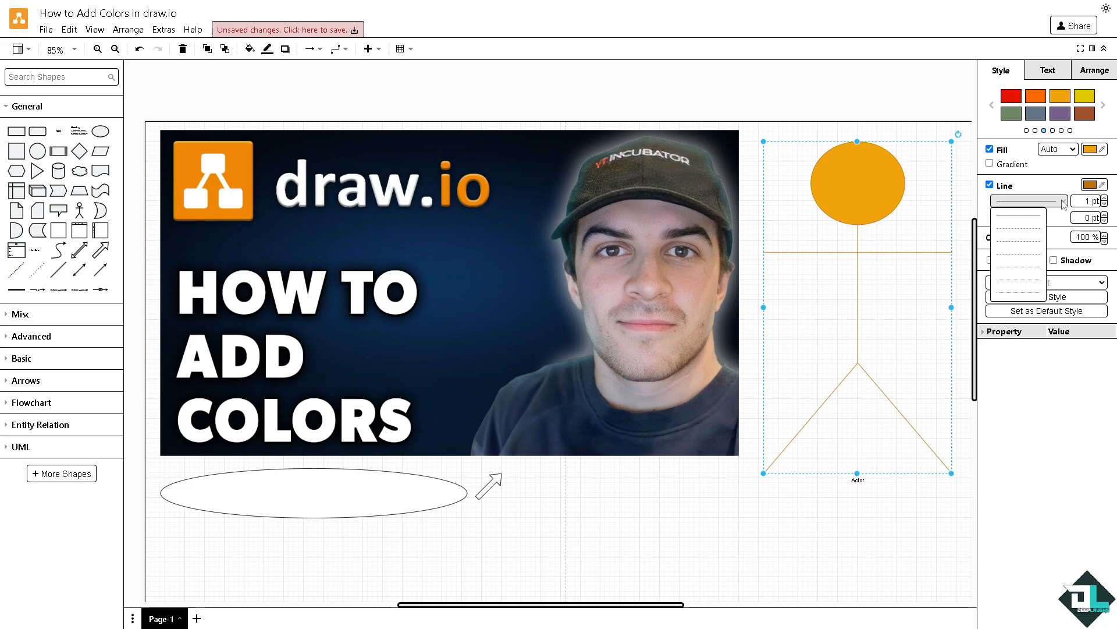
{"action": "left_click", "coordinate": [1030, 273]}
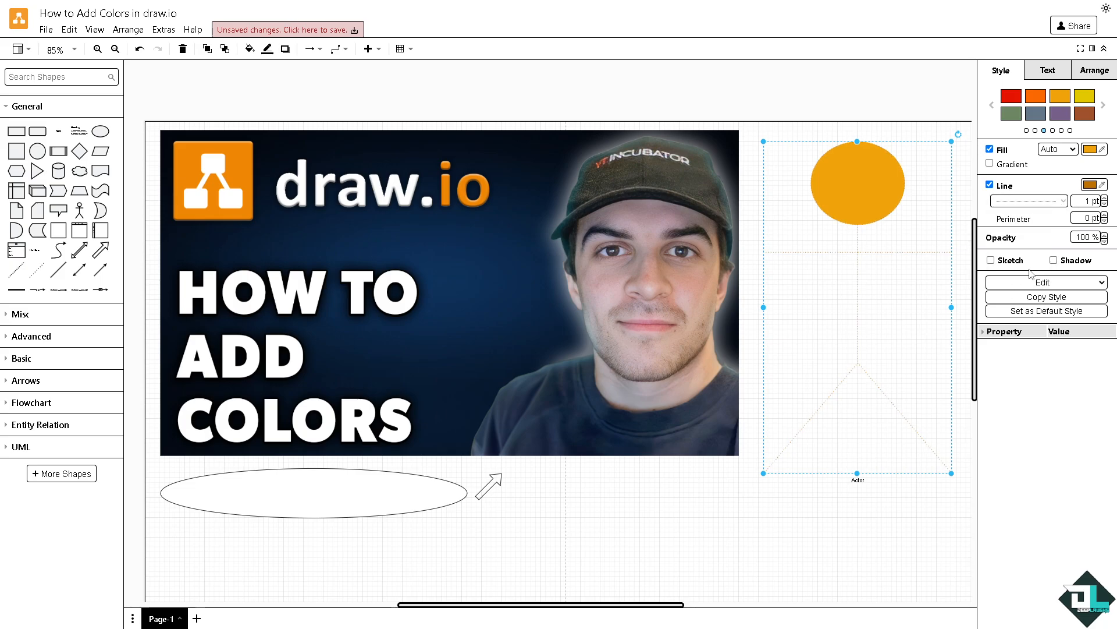
{"action": "left_click", "coordinate": [1049, 204]}
{"action": "left_click", "coordinate": [1019, 227]}
{"action": "left_click", "coordinate": [1036, 202]}
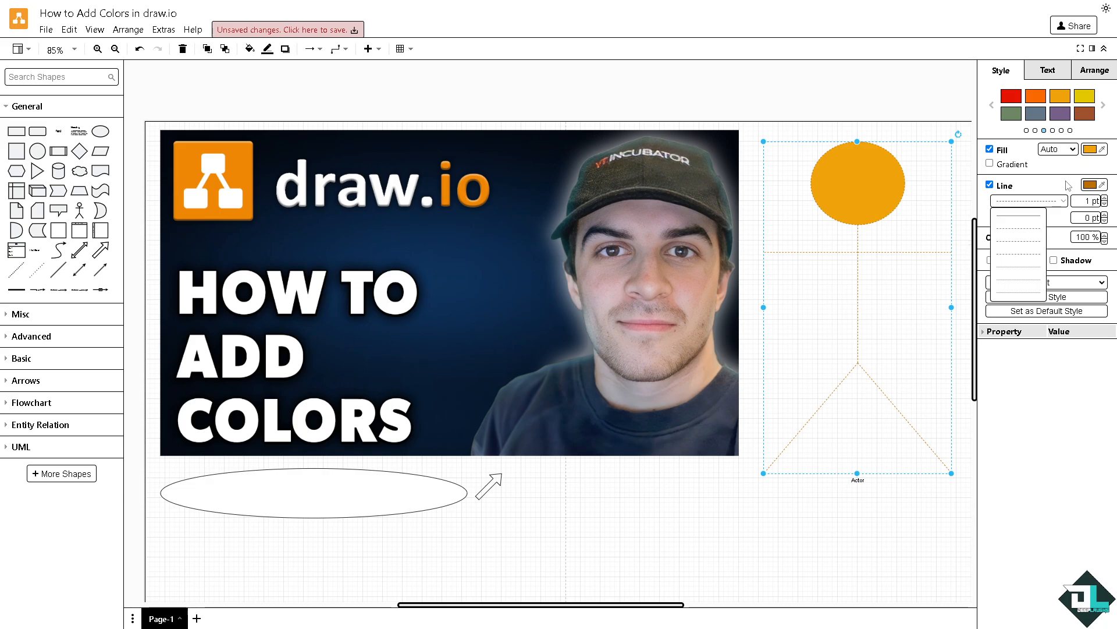
Turn off the Actor shape's line, set its line width to 14 pt and its line pattern to solid.
{"action": "left_click", "coordinate": [1068, 185]}
{"action": "left_click", "coordinate": [1094, 201]}
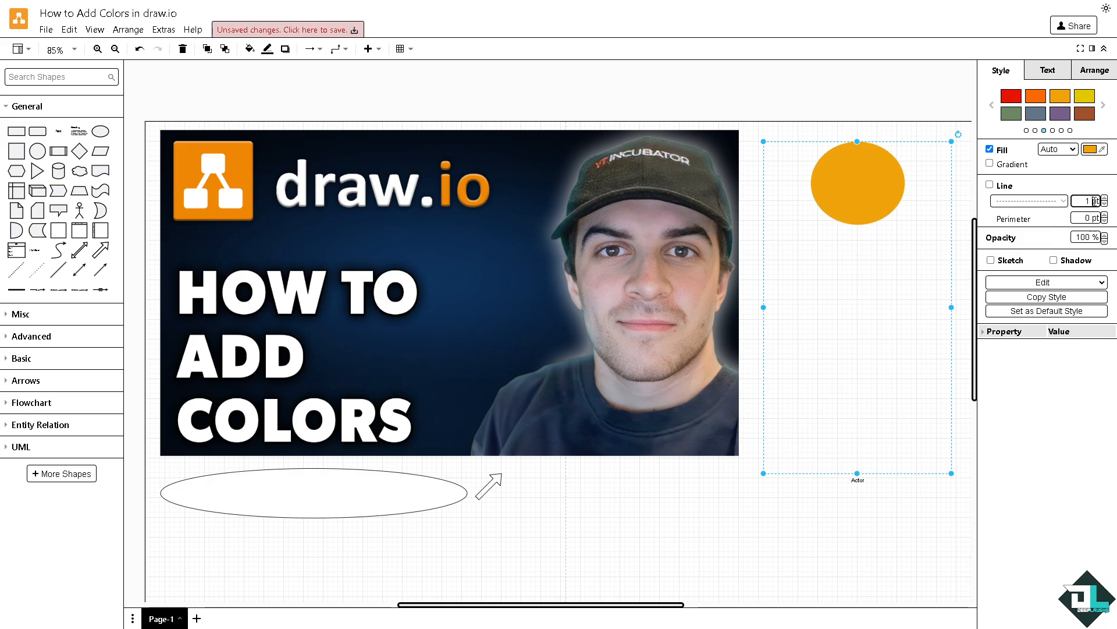
{"action": "left_click", "coordinate": [1104, 198]}
{"action": "left_click", "coordinate": [1105, 198]}
{"action": "left_click", "coordinate": [1104, 198]}
{"action": "left_click", "coordinate": [1105, 198]}
{"action": "left_click", "coordinate": [1105, 198]}
{"action": "left_click", "coordinate": [1105, 197]}
{"action": "left_click", "coordinate": [1105, 198]}
{"action": "left_click", "coordinate": [1104, 197]}
{"action": "left_click", "coordinate": [1104, 198]}
{"action": "left_click", "coordinate": [1104, 198]}
{"action": "left_click", "coordinate": [1105, 198]}
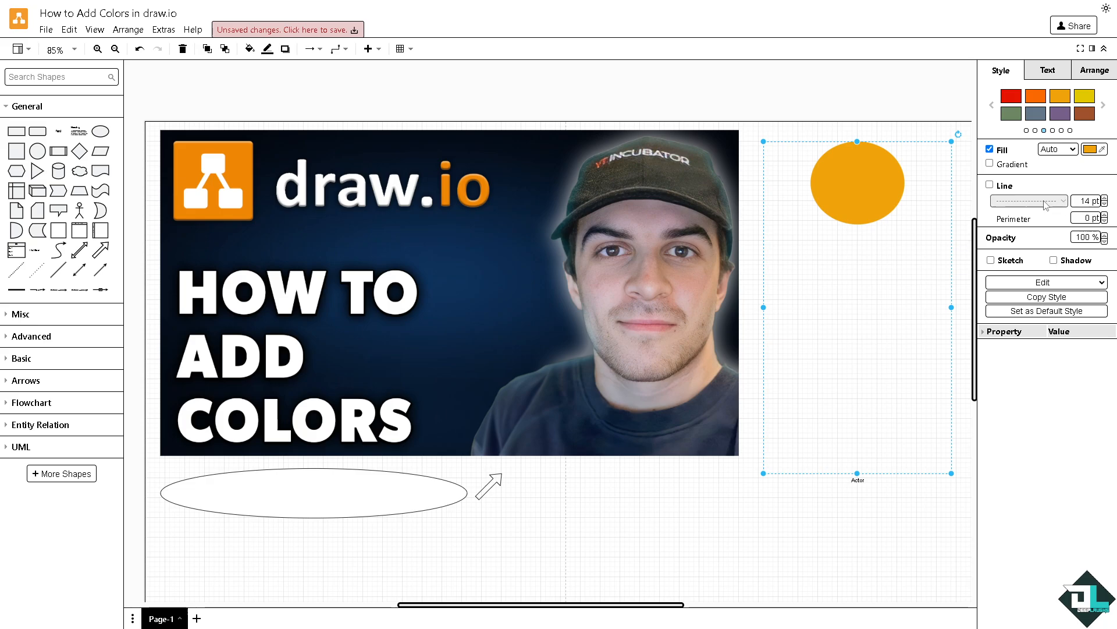
{"action": "left_click", "coordinate": [1029, 201]}
{"action": "left_click", "coordinate": [1018, 215]}
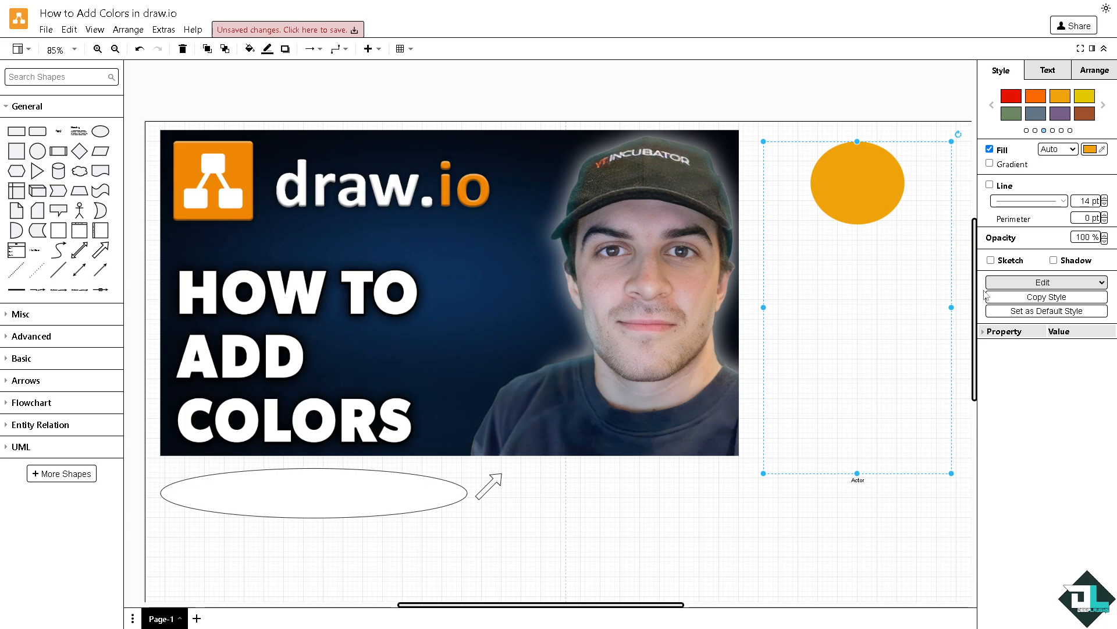
Color the ellipse beneath the image amber-orange and the block arrow beside it red using the preset styles.
{"action": "left_click", "coordinate": [378, 491]}
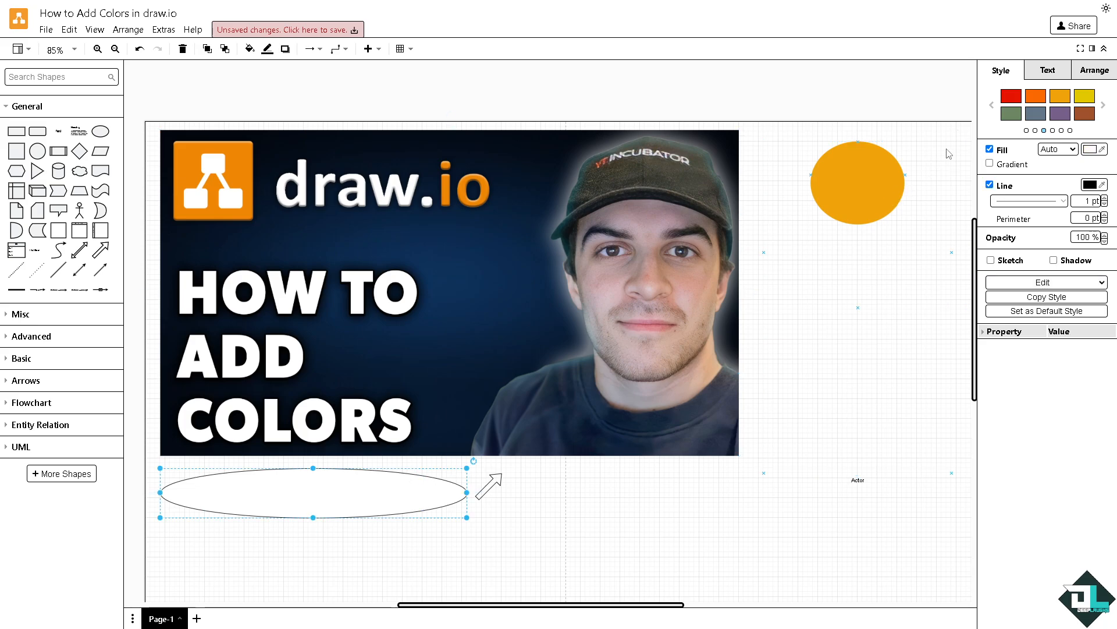
{"action": "left_click", "coordinate": [1060, 97]}
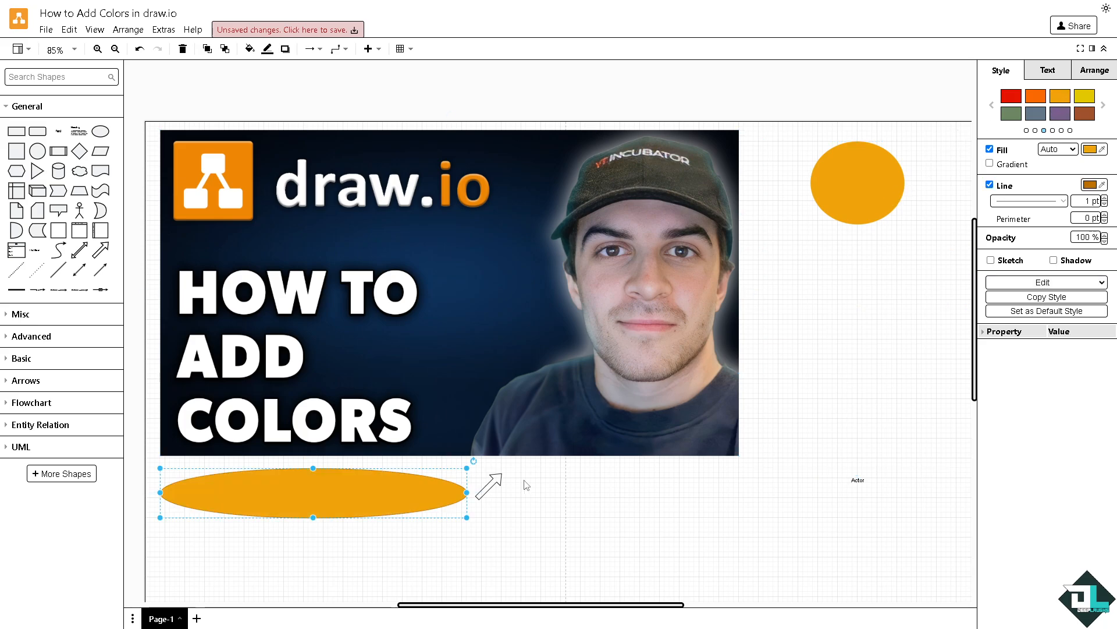
{"action": "left_click", "coordinate": [488, 484]}
{"action": "left_click", "coordinate": [1005, 97]}
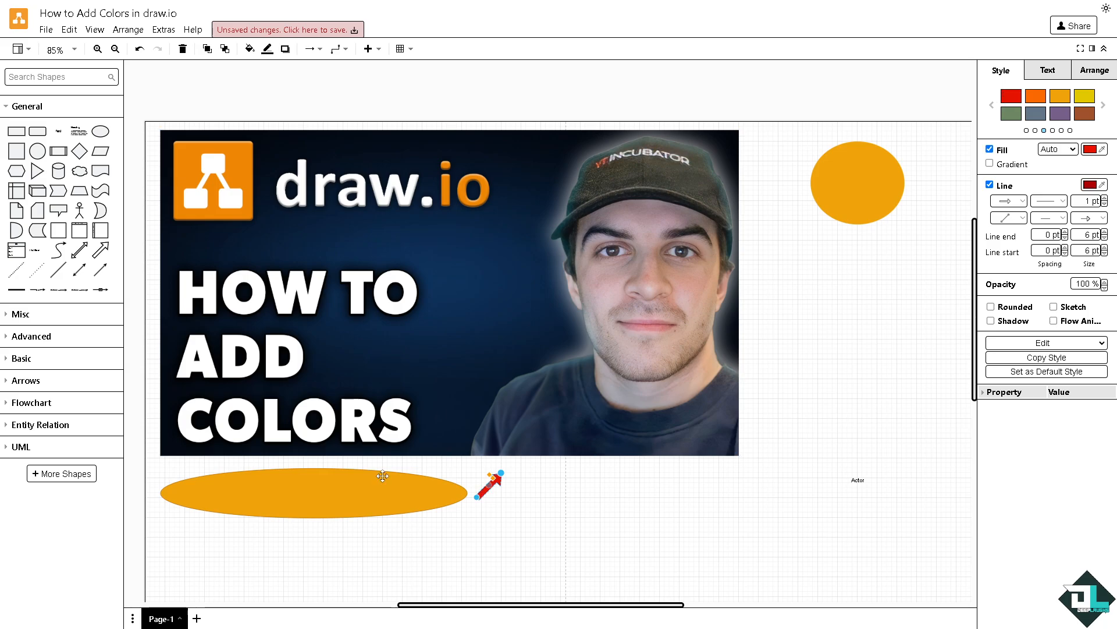
Recolor the ellipse beneath the image with the light green preset style and deselect it.
{"action": "left_click", "coordinate": [367, 499]}
{"action": "left_click", "coordinate": [993, 105]}
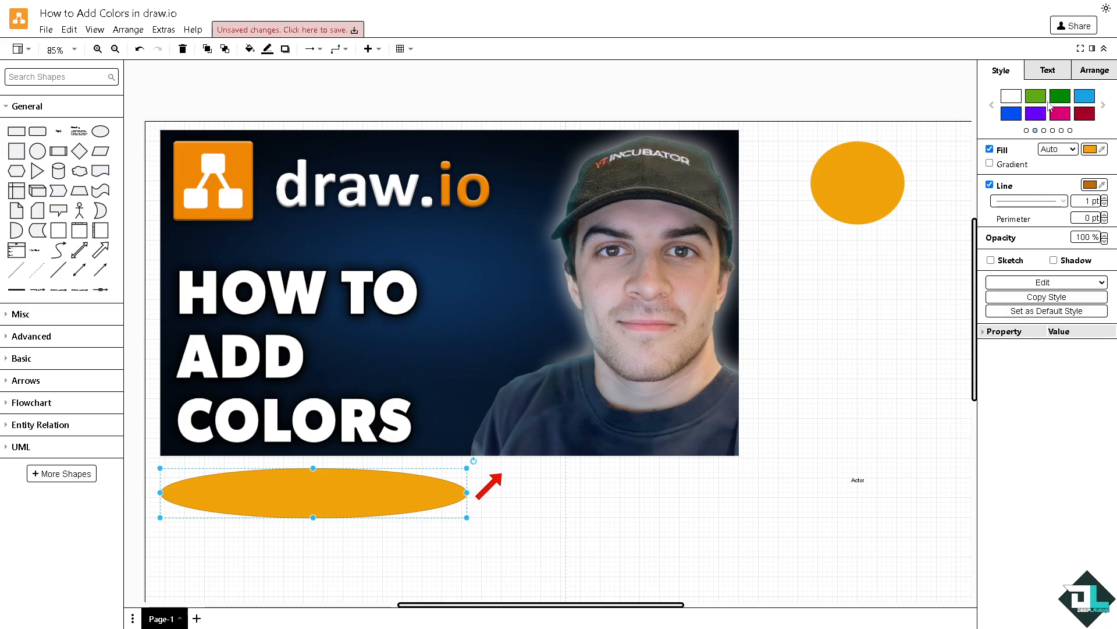
{"action": "left_click", "coordinate": [1037, 98]}
{"action": "left_click", "coordinate": [846, 356]}
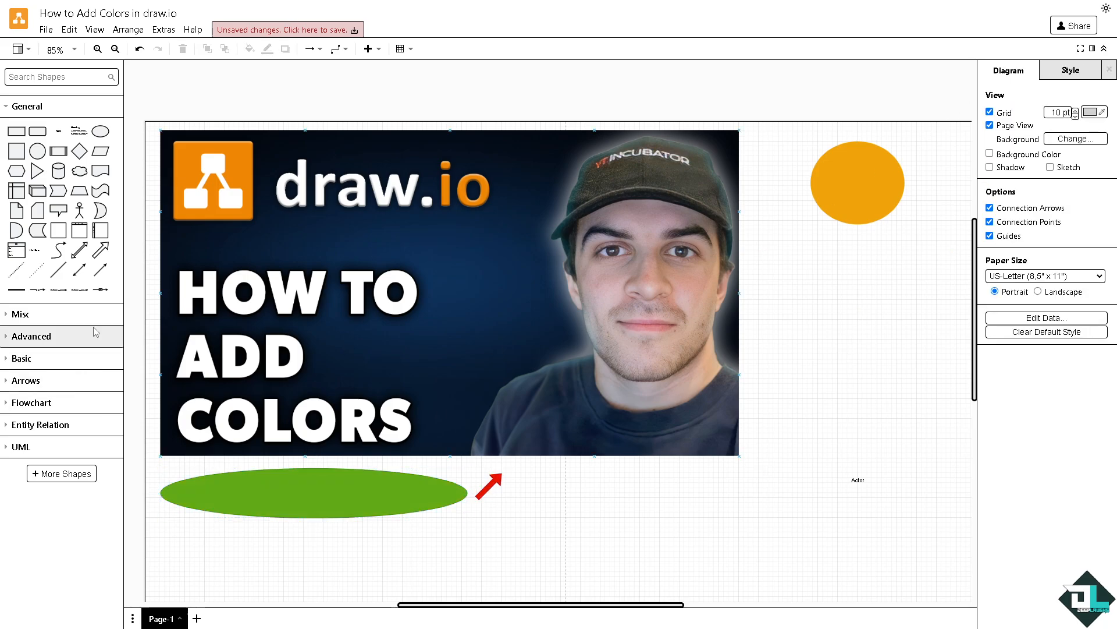
Add a text box reading "How to Add Colors in draw.io" below the orange circle and enlarge its frame.
{"action": "left_click", "coordinate": [59, 136]}
{"action": "left_click_drag", "start_coordinate": [556, 332], "coordinate": [824, 329]}
{"action": "double_click", "coordinate": [824, 330]}
{"action": "type", "text": "How to Add Colors in draw.io"}
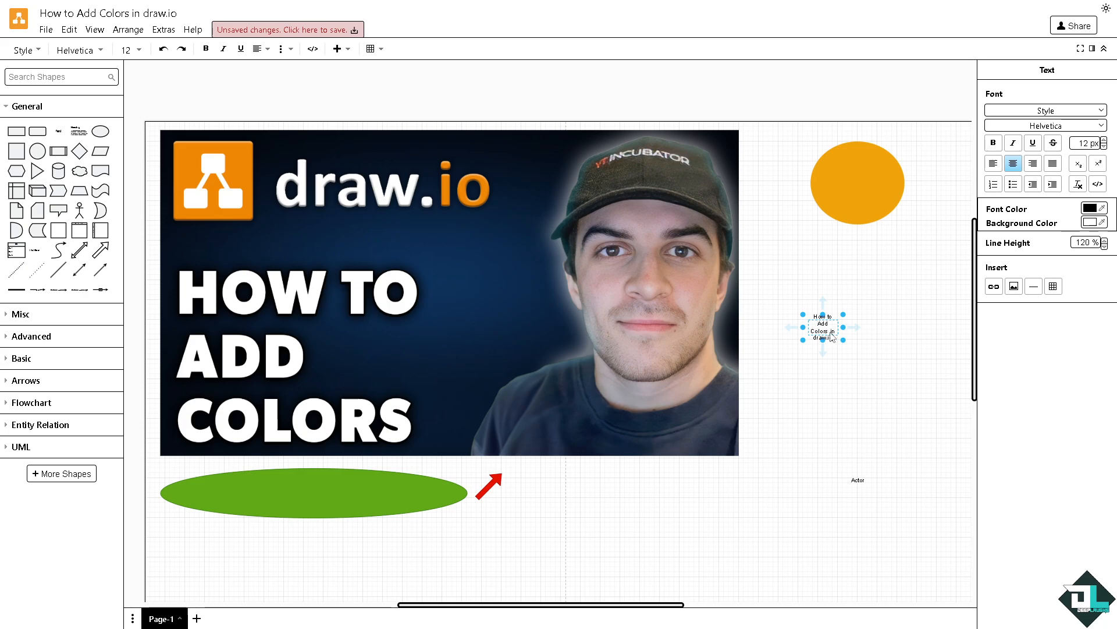
{"action": "left_click_drag", "start_coordinate": [845, 341], "coordinate": [913, 493]}
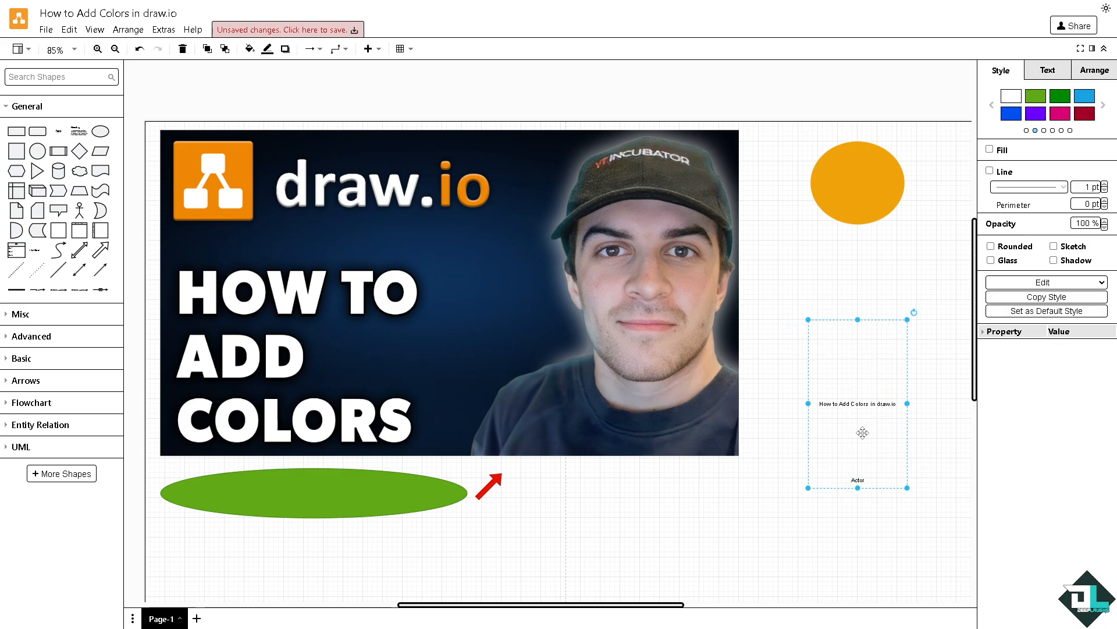
Set the text "How to Add Colors in draw.io" to font size 48 and font color FF0080.
{"action": "double_click", "coordinate": [866, 413]}
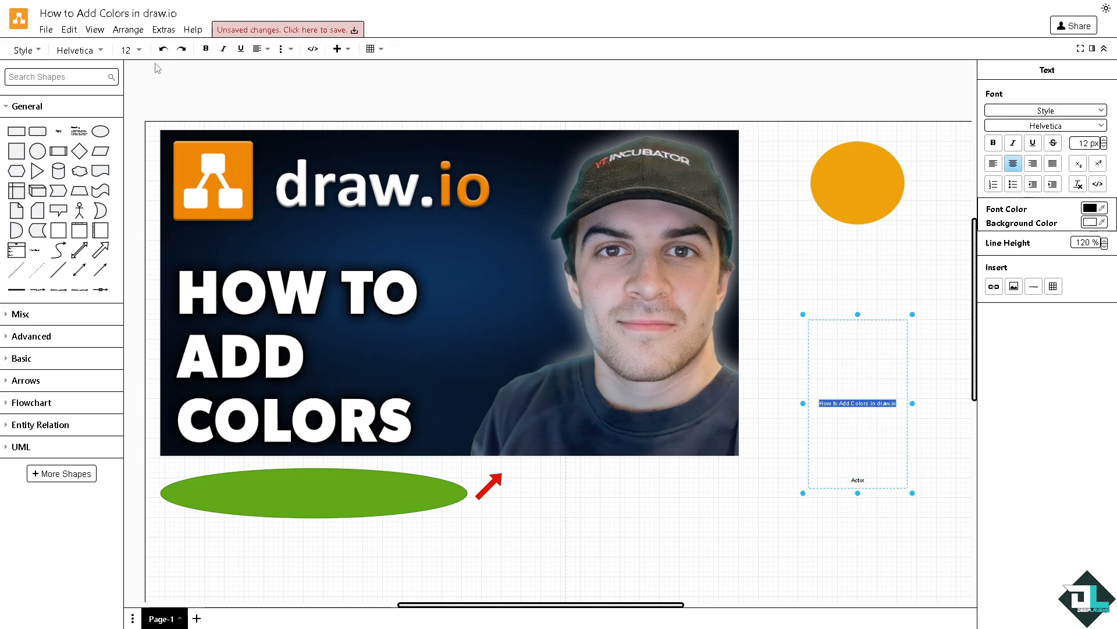
{"action": "left_click", "coordinate": [140, 51]}
{"action": "left_click", "coordinate": [141, 252]}
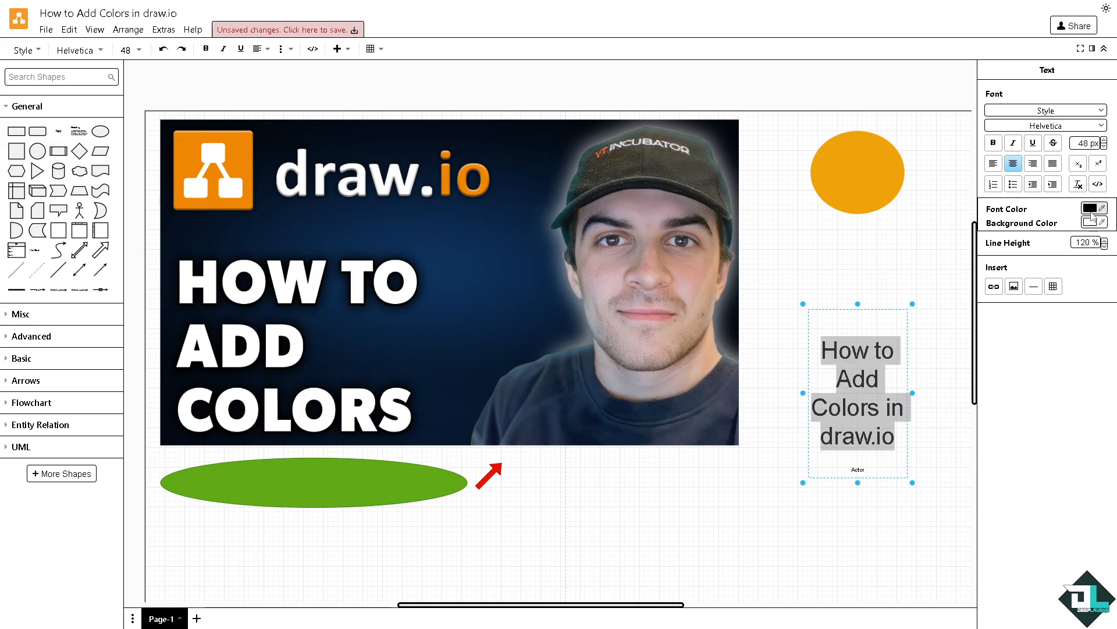
{"action": "left_click", "coordinate": [1090, 210]}
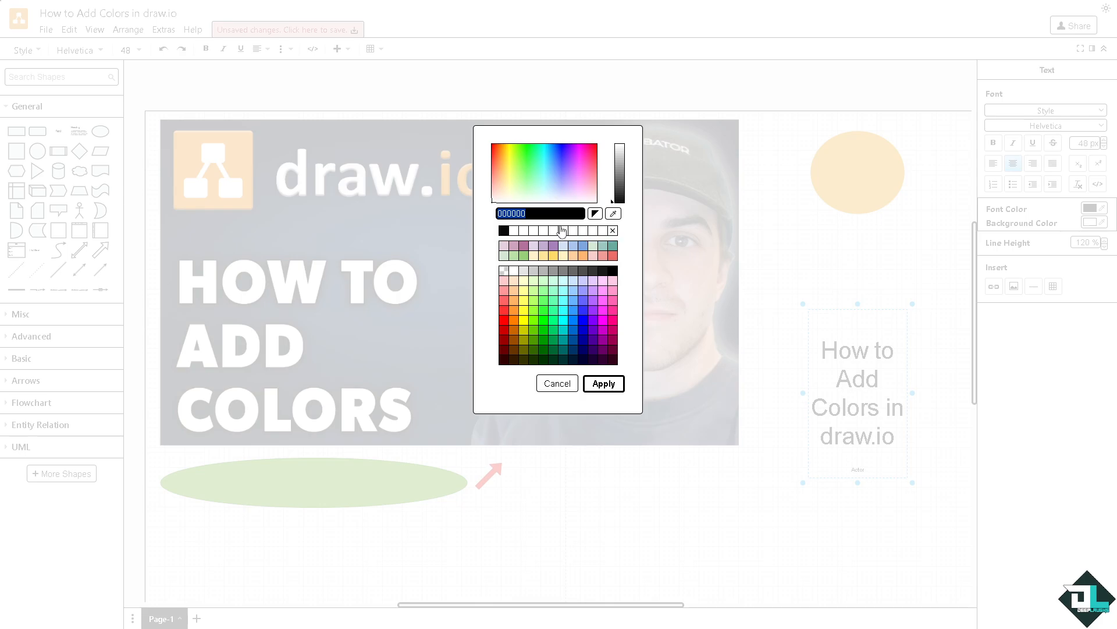
{"action": "left_click", "coordinate": [613, 320]}
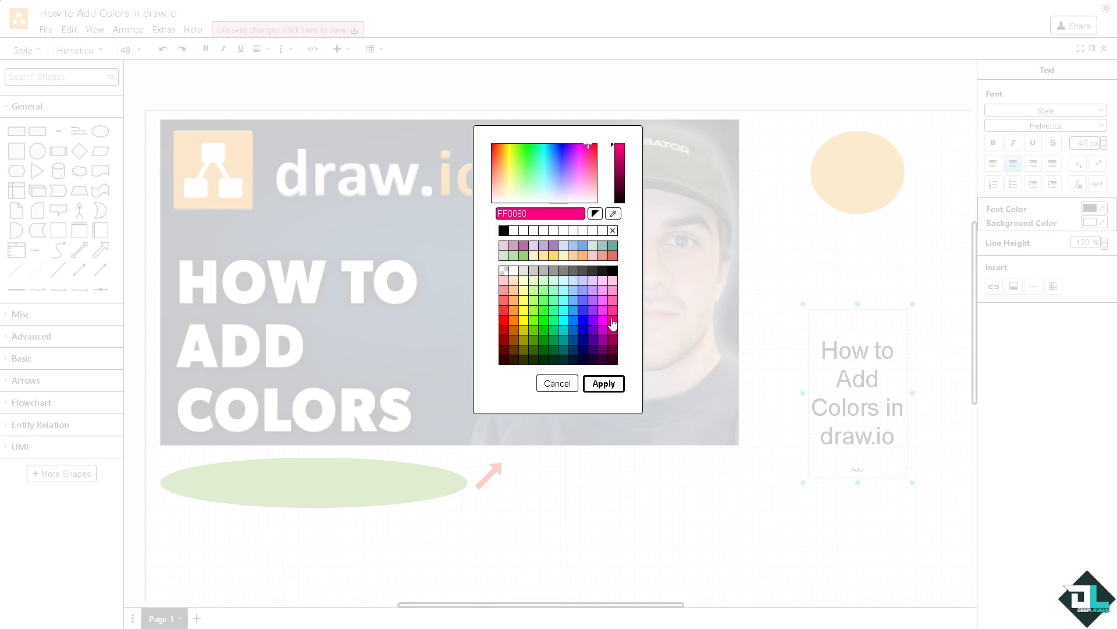
{"action": "left_click", "coordinate": [606, 385]}
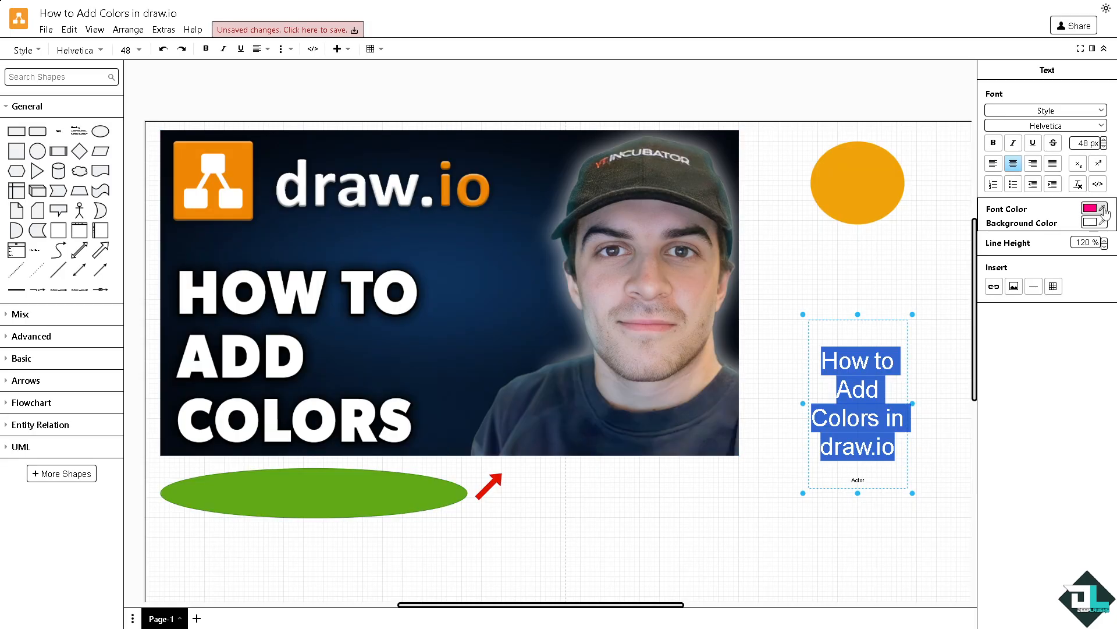
Give the text "How to Add Colors in draw.io" the background color B3FF66 and deselect it.
{"action": "left_click", "coordinate": [1090, 223]}
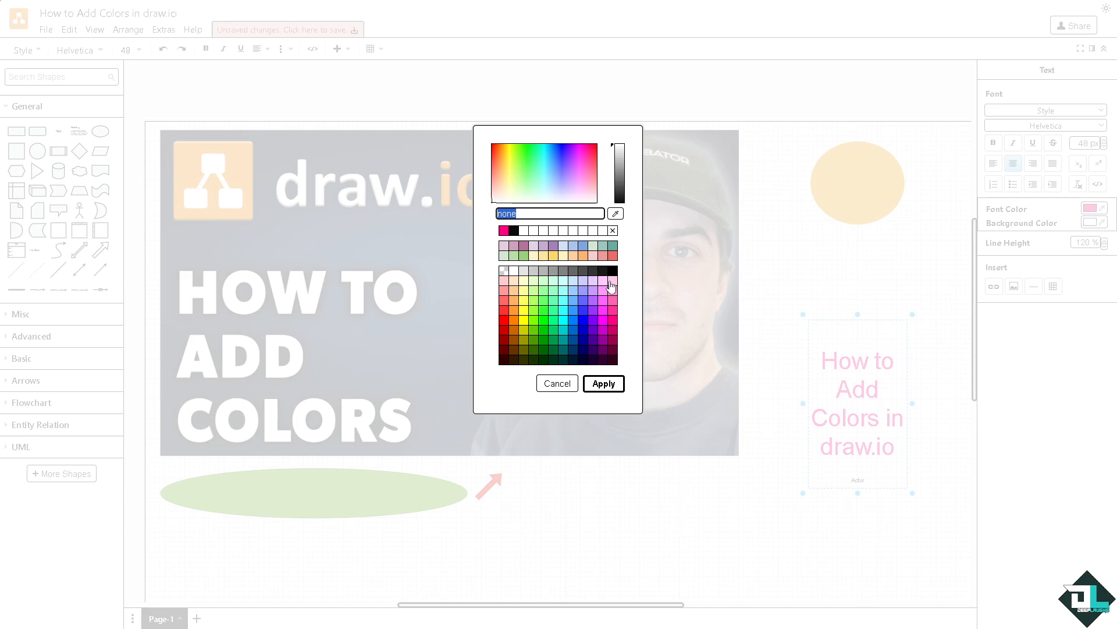
{"action": "left_click", "coordinate": [534, 299]}
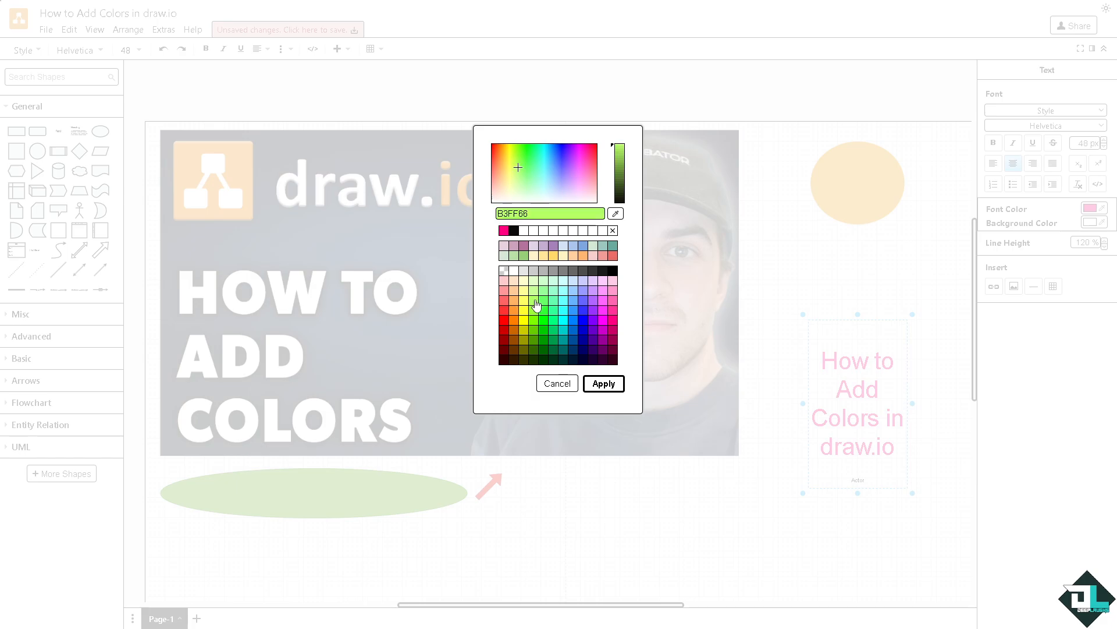
{"action": "left_click", "coordinate": [604, 383]}
{"action": "left_click", "coordinate": [868, 280]}
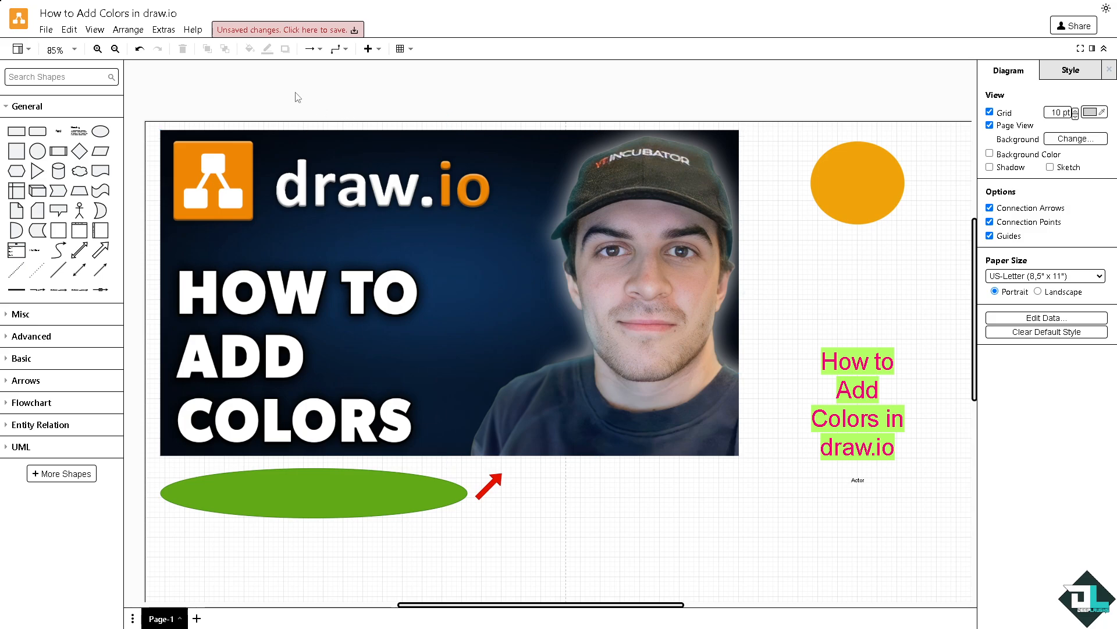
Switch the editor's appearance from light to dark mode.
{"action": "left_click", "coordinate": [164, 30]}
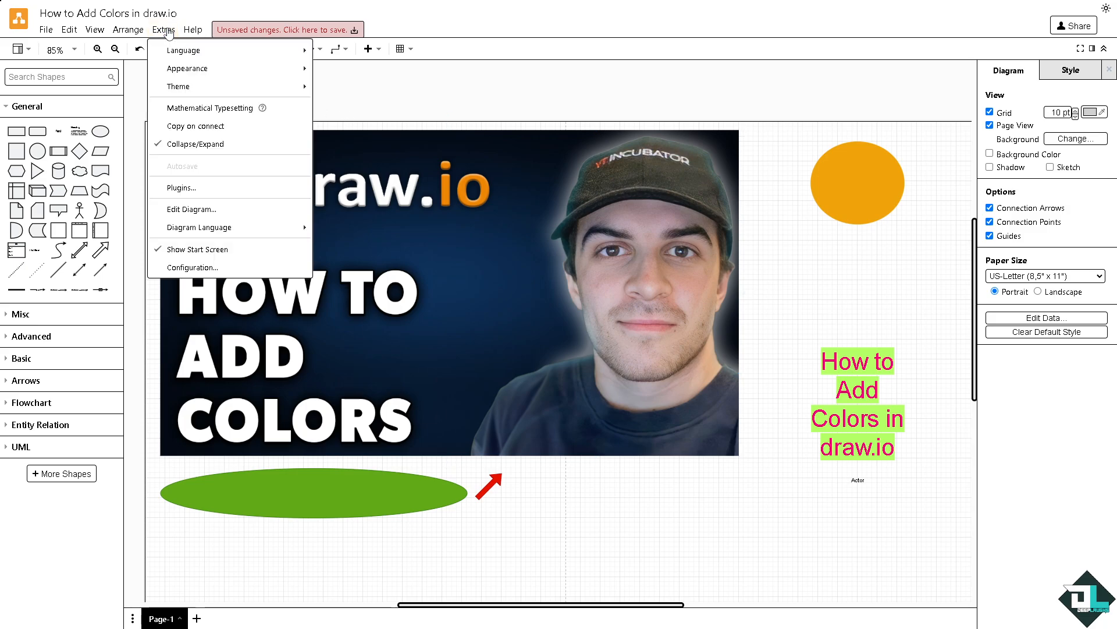
{"action": "mouse_move", "coordinate": [181, 74]}
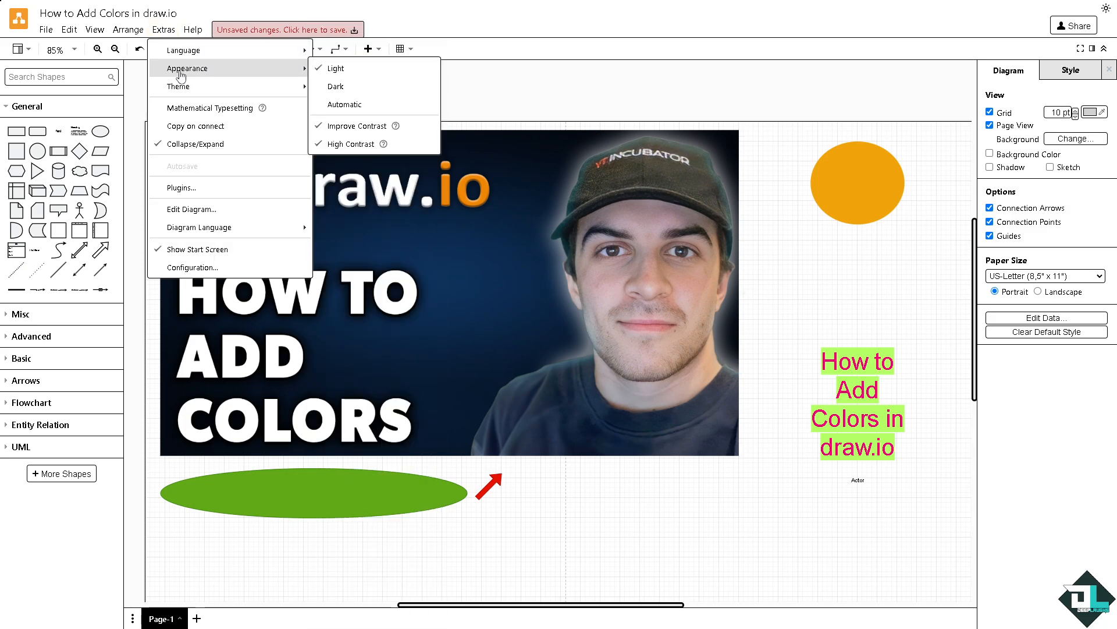
{"action": "left_click", "coordinate": [366, 86]}
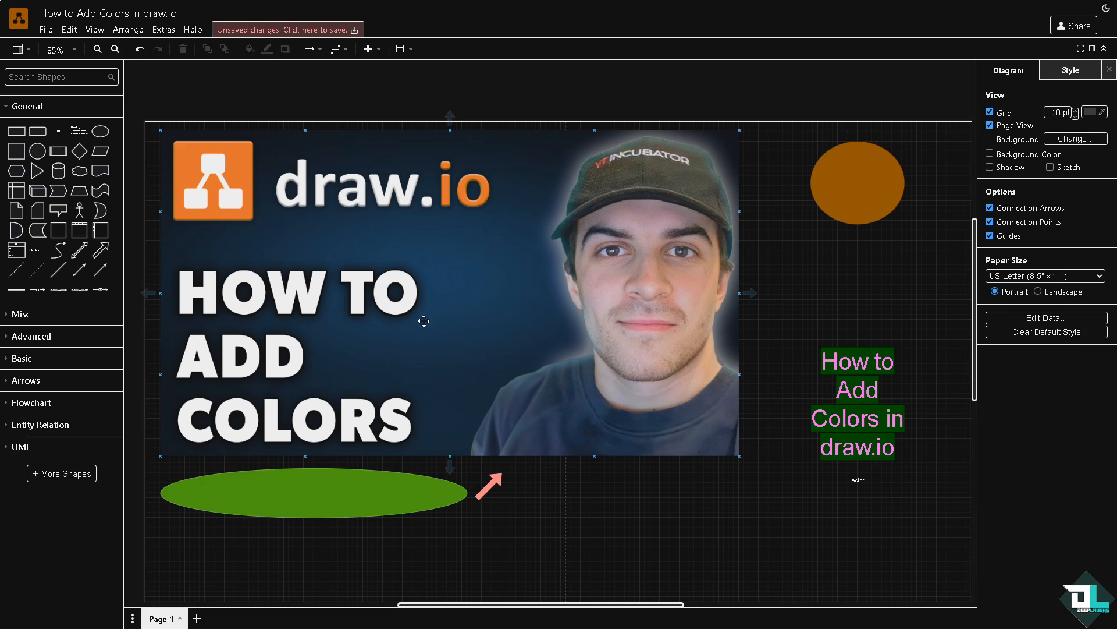
{"action": "left_click", "coordinate": [320, 492]}
{"action": "left_click", "coordinate": [414, 422]}
Open the diagram's sharing prompt, cancel it without saving to Google Drive, and look through the available export formats.
{"action": "left_click", "coordinate": [1068, 29]}
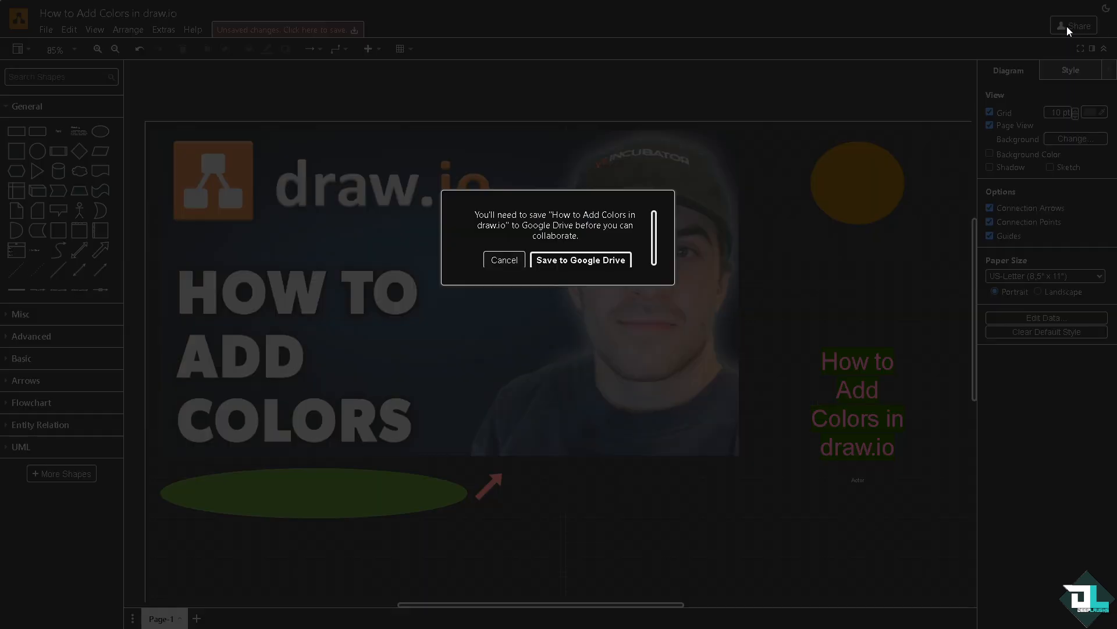
{"action": "left_click", "coordinate": [504, 260]}
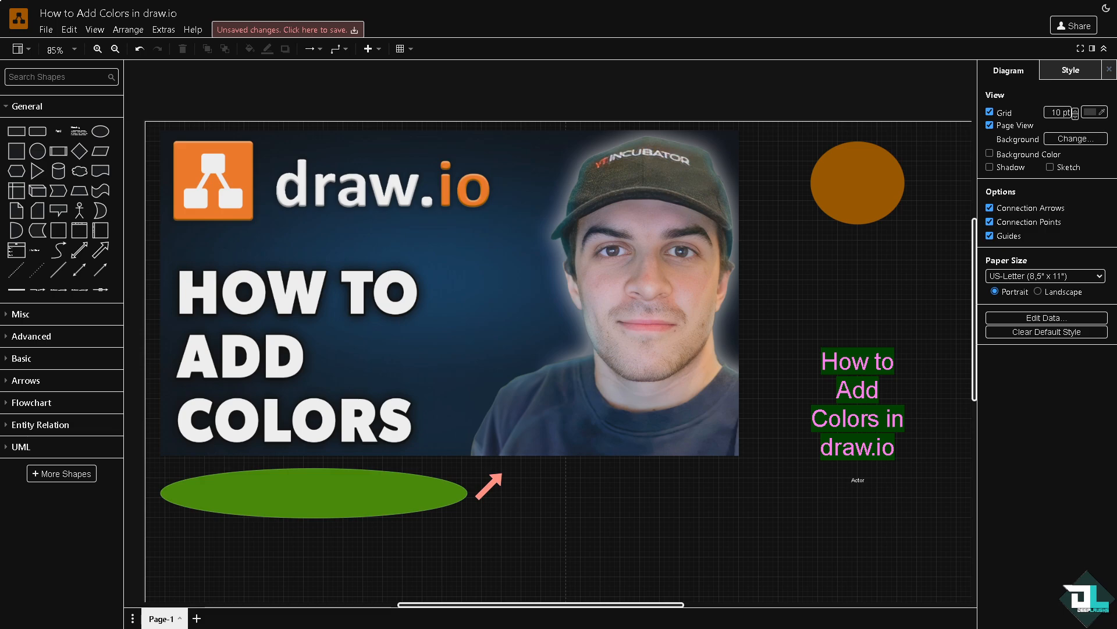
{"action": "left_click", "coordinate": [47, 32]}
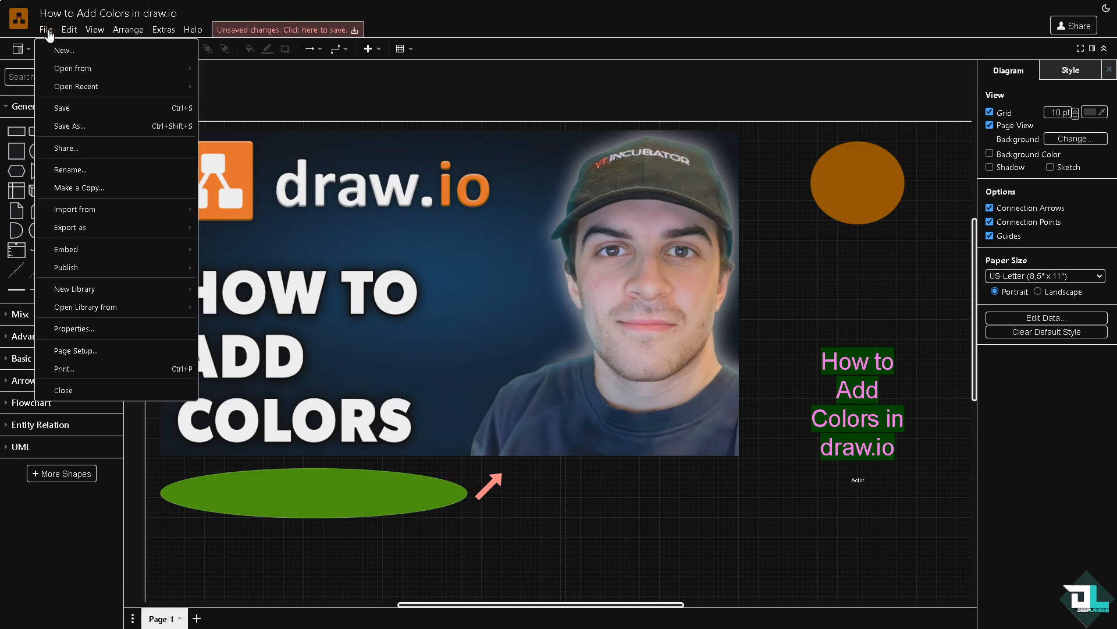
{"action": "mouse_move", "coordinate": [96, 238]}
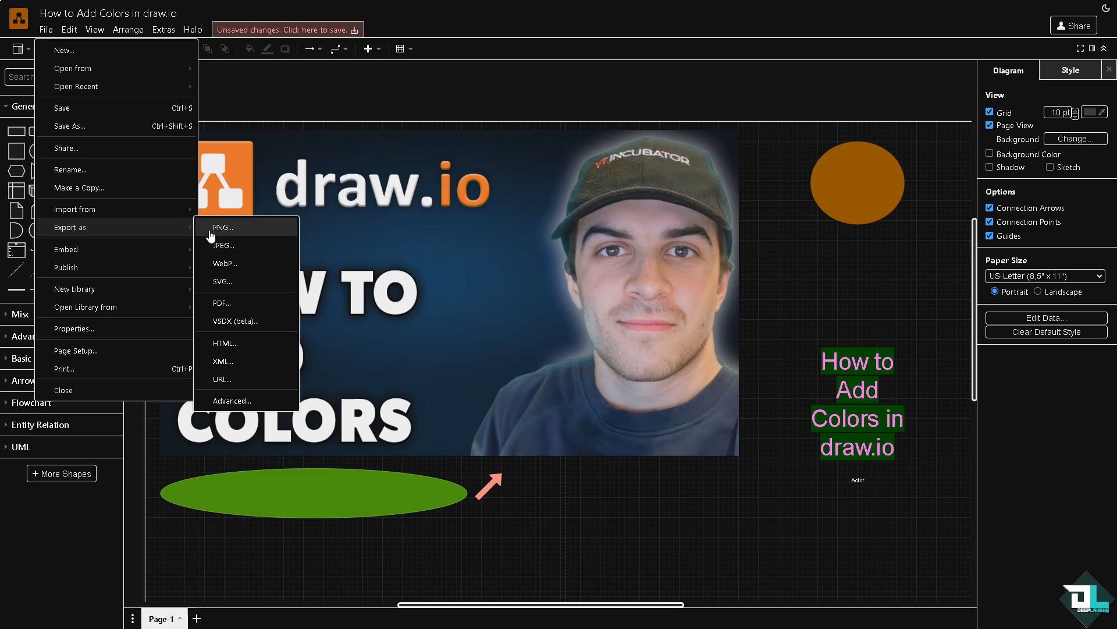
{"action": "mouse_move", "coordinate": [189, 202]}
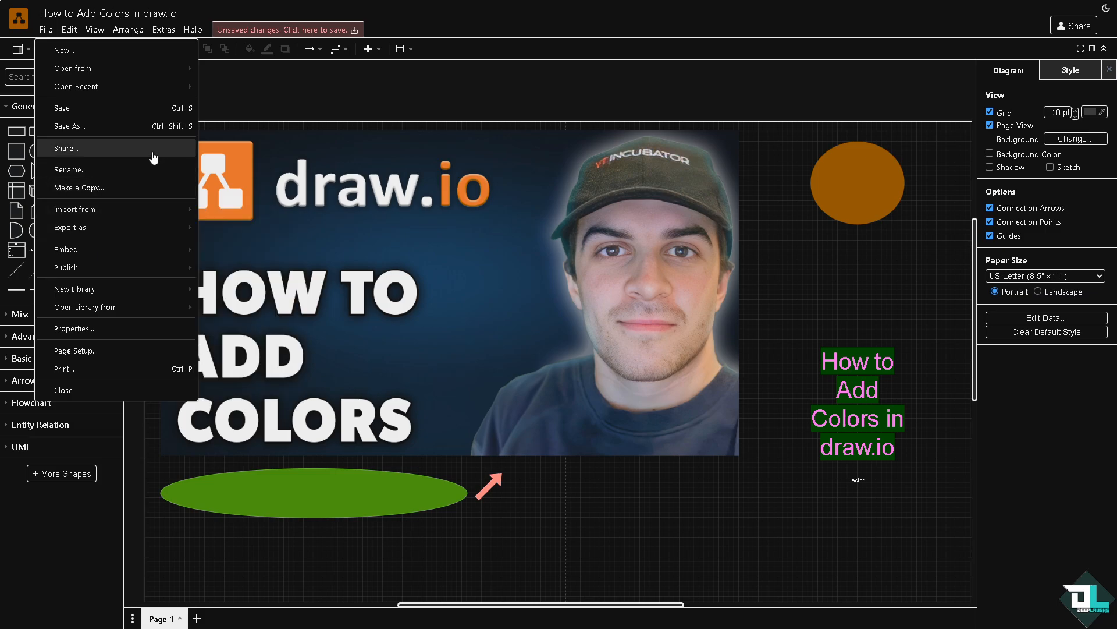